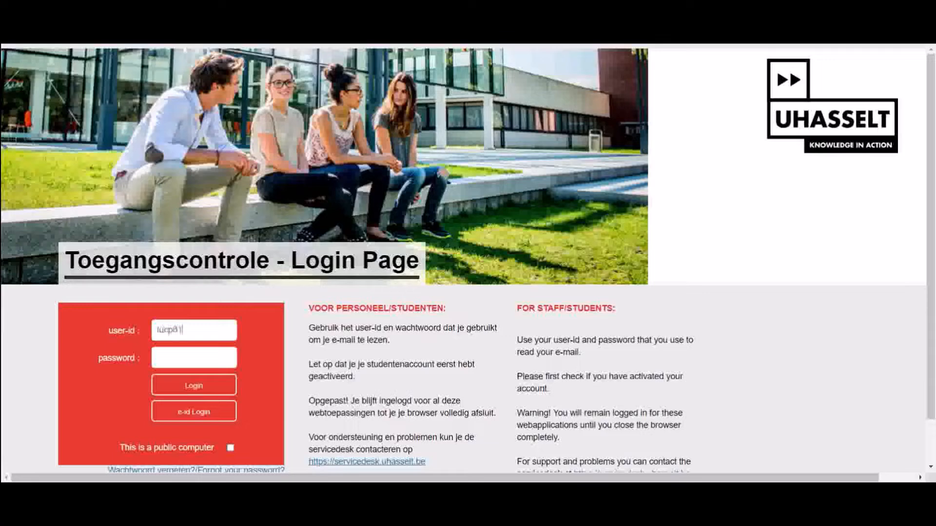
- Log in to the UHasselt login page by entering the account password
key(Tab)
text(**************)
key(Return)
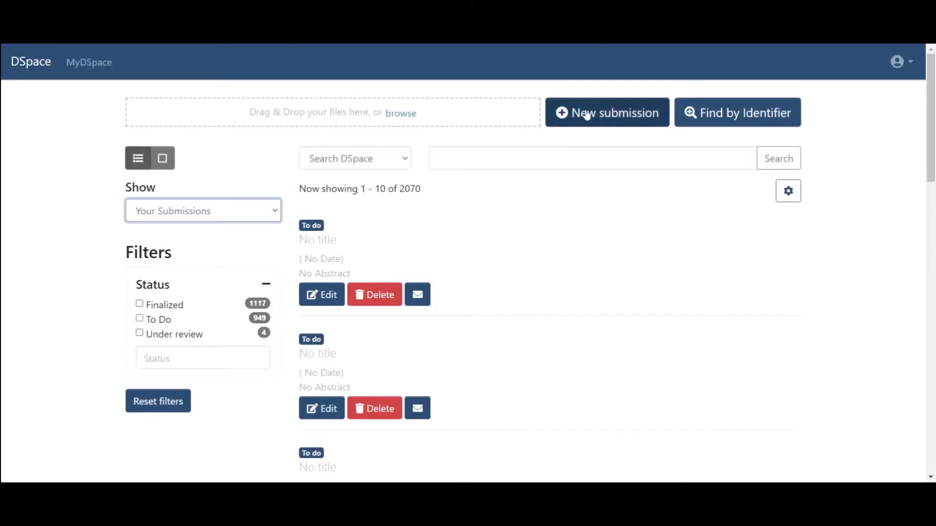
- Start a new submission and attach the file Cannabidiol Inhibits Tau Aggregation In Vitro.pdf
click(586, 115)
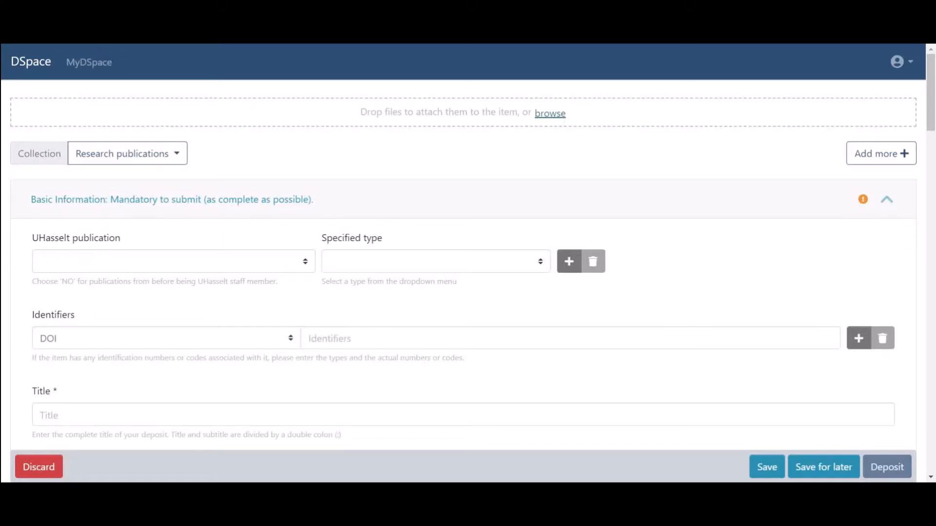
scroll(495, 319, down, 1)
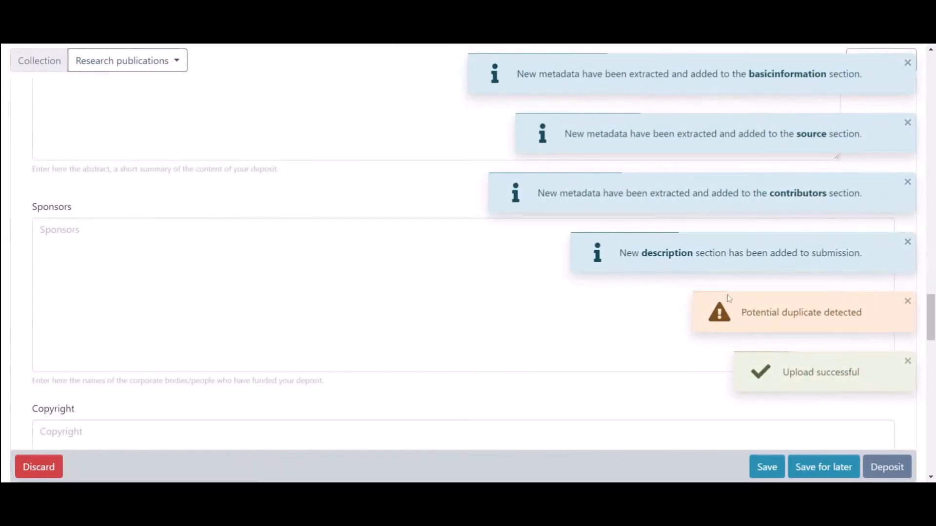
- In the basic information, set the publication's language to English and its Refereed value to Refereed
drag(930, 317, 931, 76)
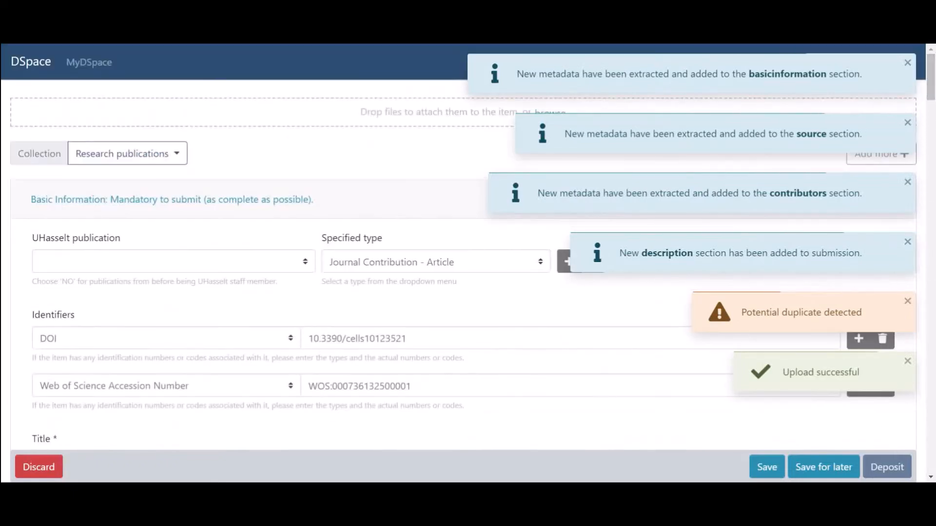
scroll(376, 369, down, 3)
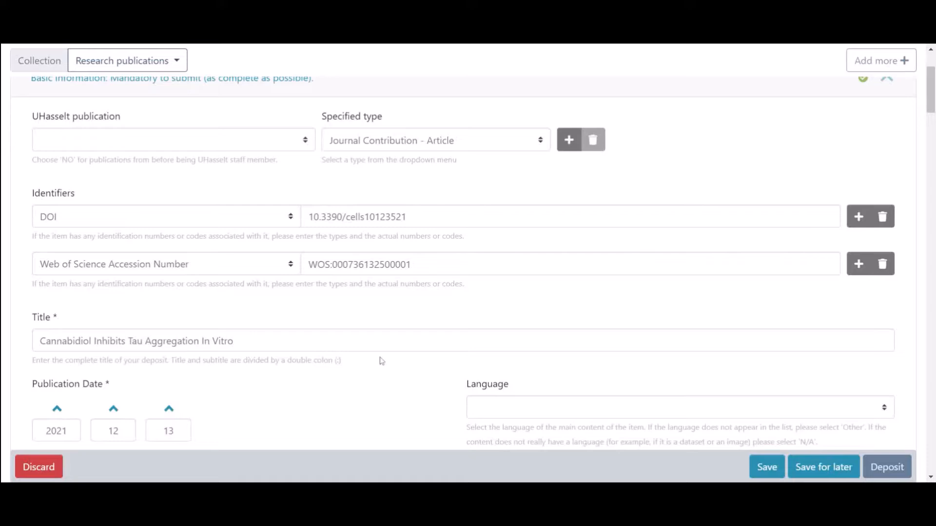
scroll(438, 370, down, 1)
click(521, 347)
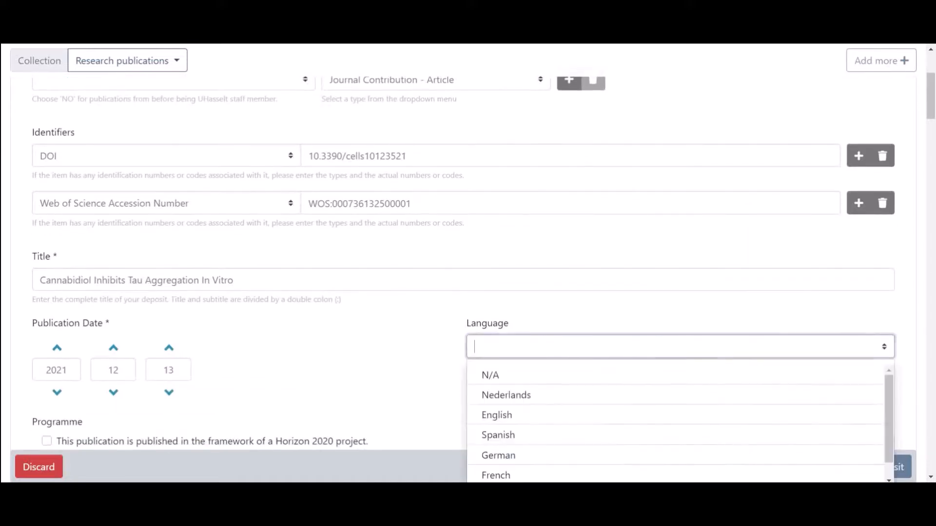
click(514, 415)
scroll(371, 390, down, 5)
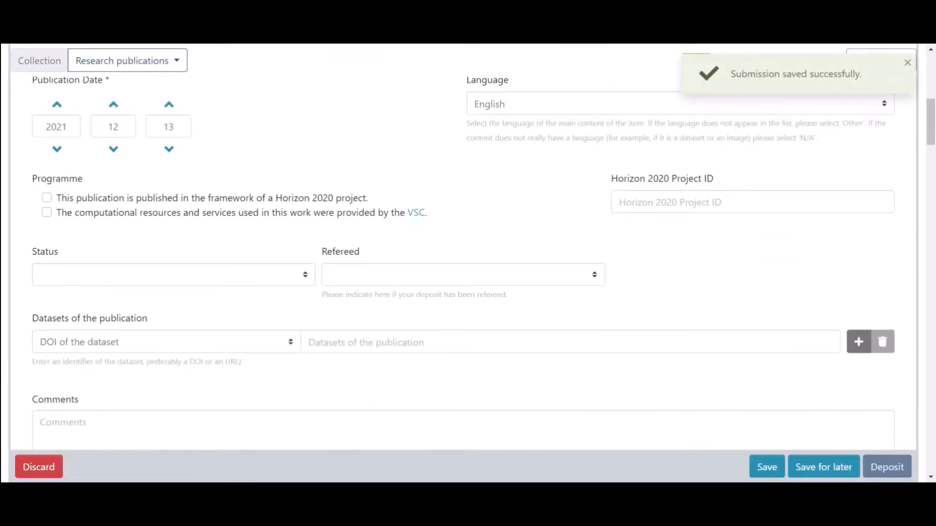
click(390, 275)
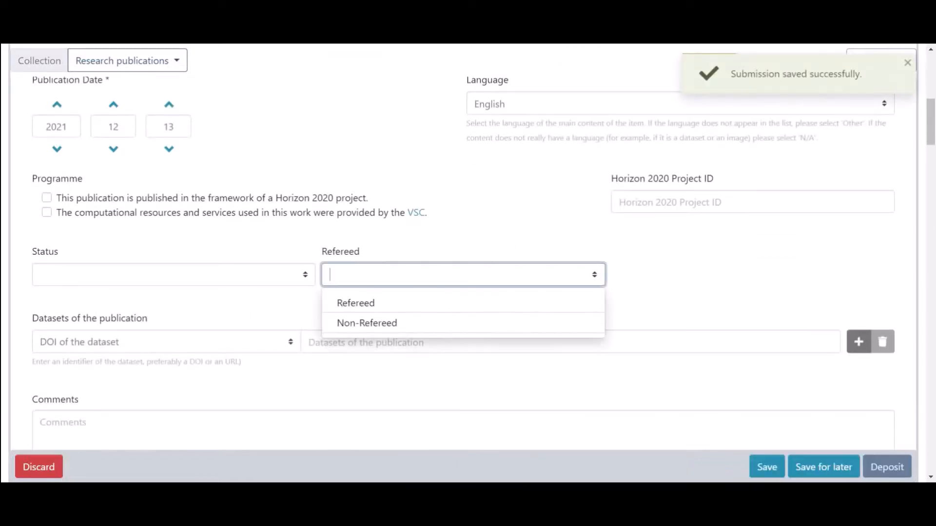
click(392, 307)
- Link the last personal author to the matching employee record and save the author entry
scroll(291, 419, down, 5)
scroll(291, 419, down, 4)
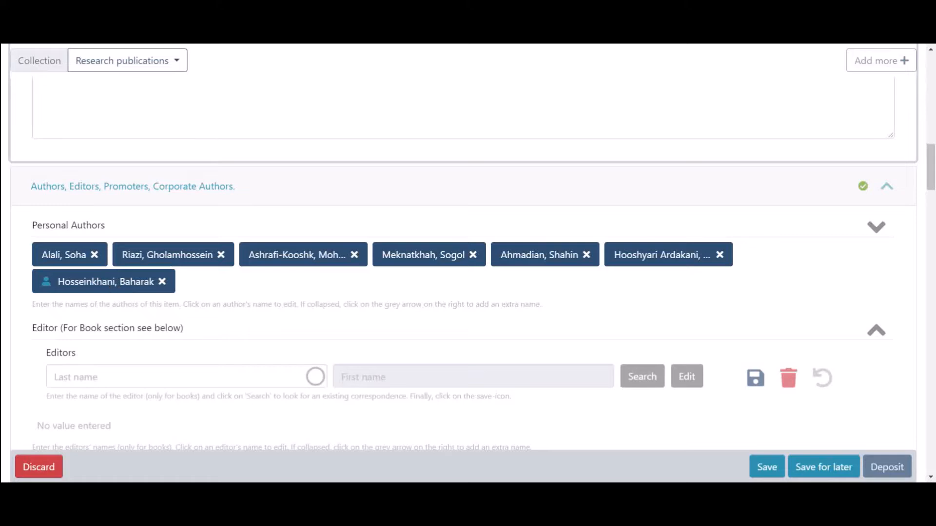
mouse_move(47, 288)
click(100, 287)
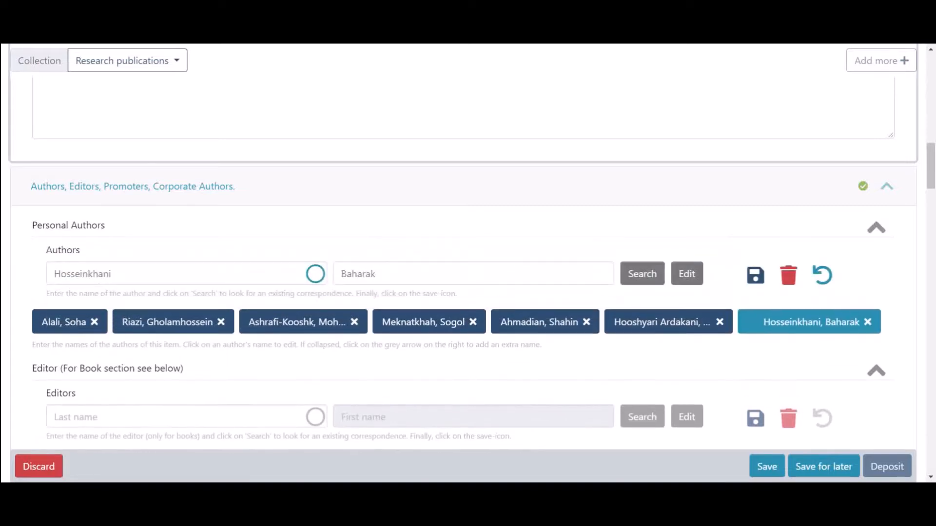
click(646, 273)
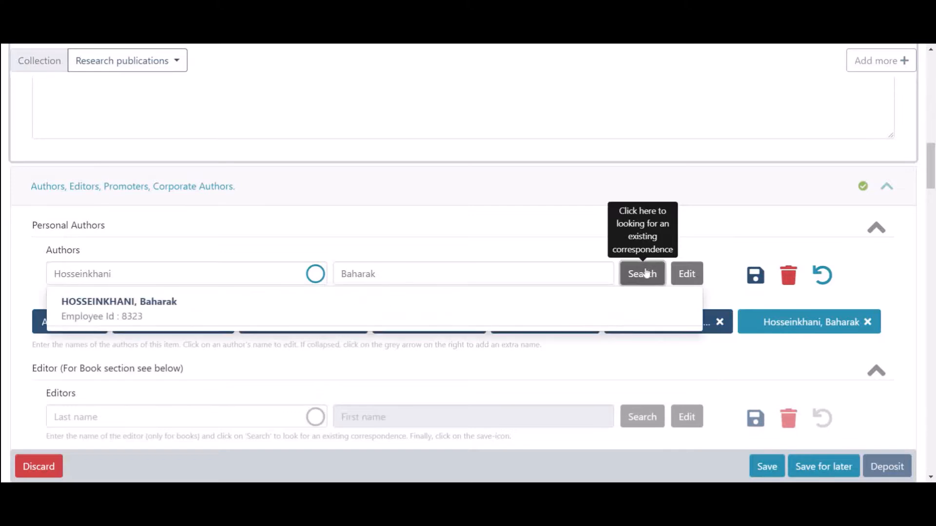
click(314, 316)
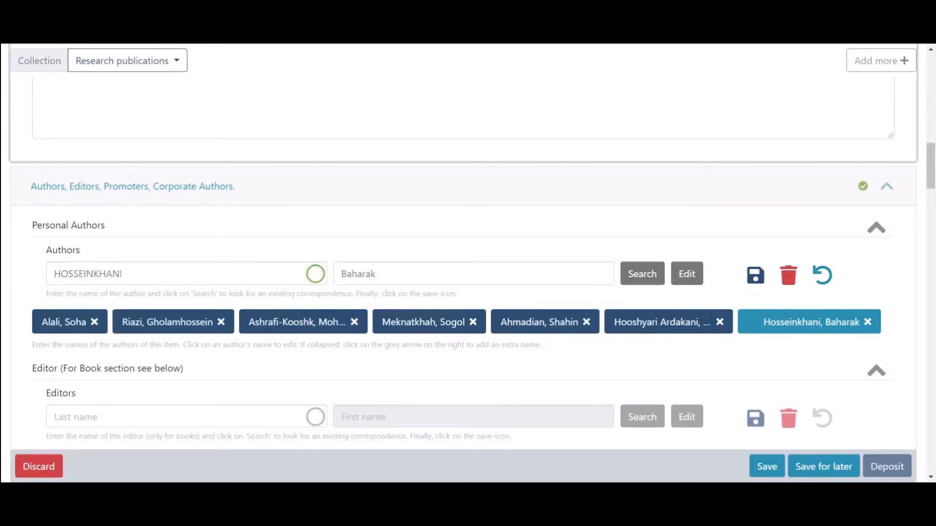
click(755, 278)
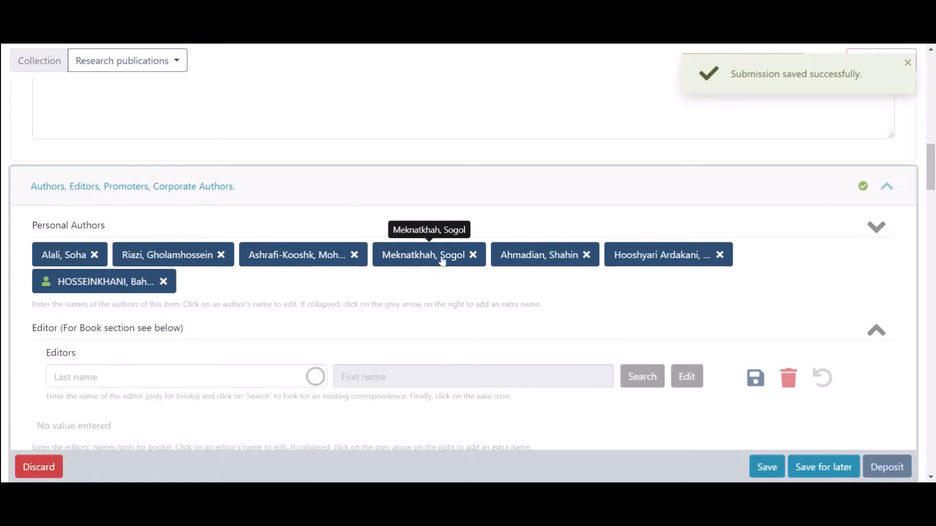
mouse_move(442, 260)
mouse_down()
mouse_move(558, 258)
mouse_move(455, 258)
mouse_up()
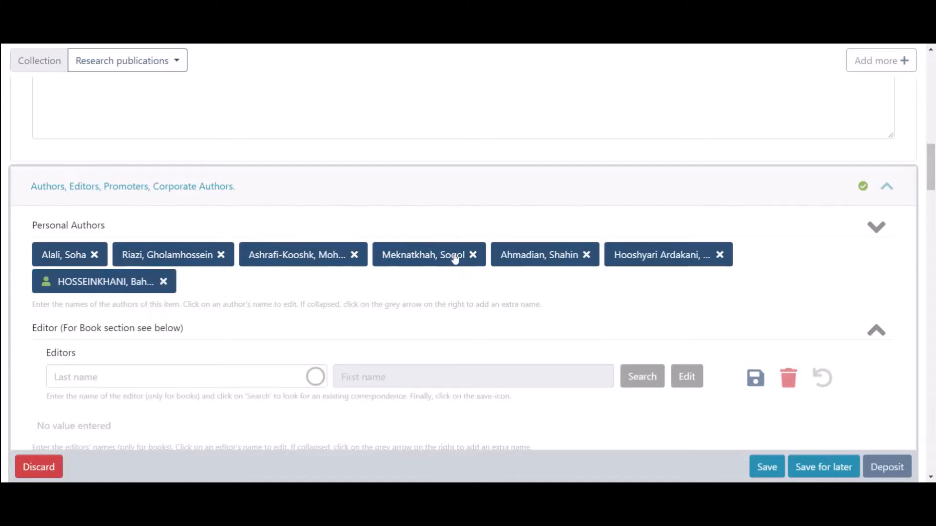
- Link the journal title Cells in the source information to its matching entry from the journal suggestions
scroll(330, 385, down, 9)
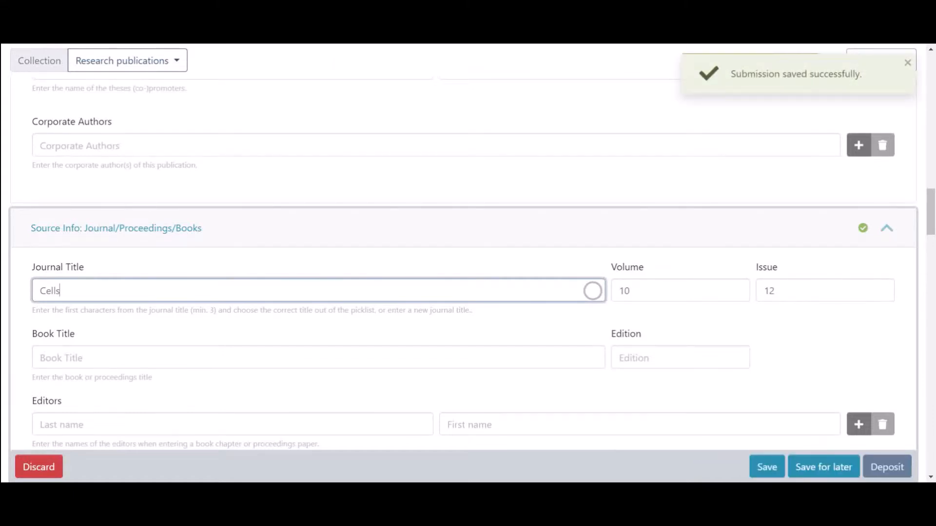
key(BackSpace)
text(s)
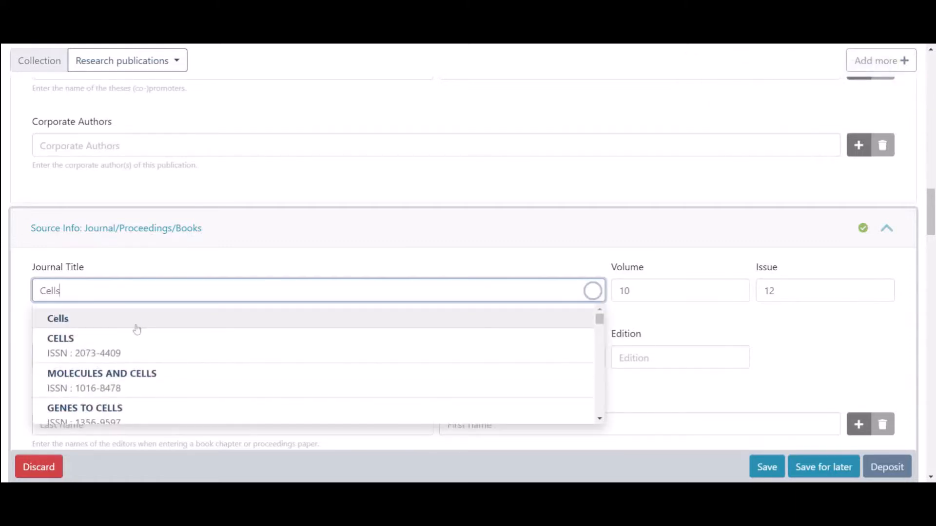
click(137, 327)
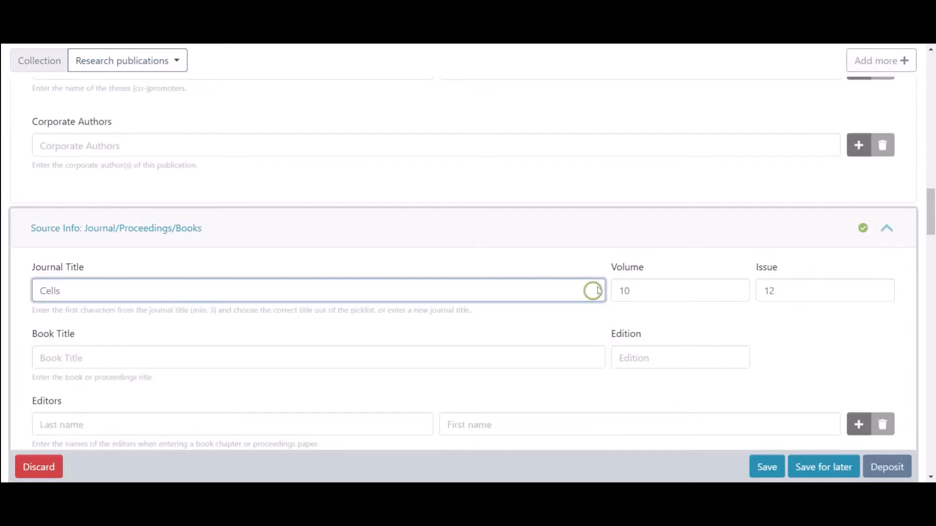
- Describe the uploaded PDF as Published version and save its file metadata
scroll(598, 291, down, 9)
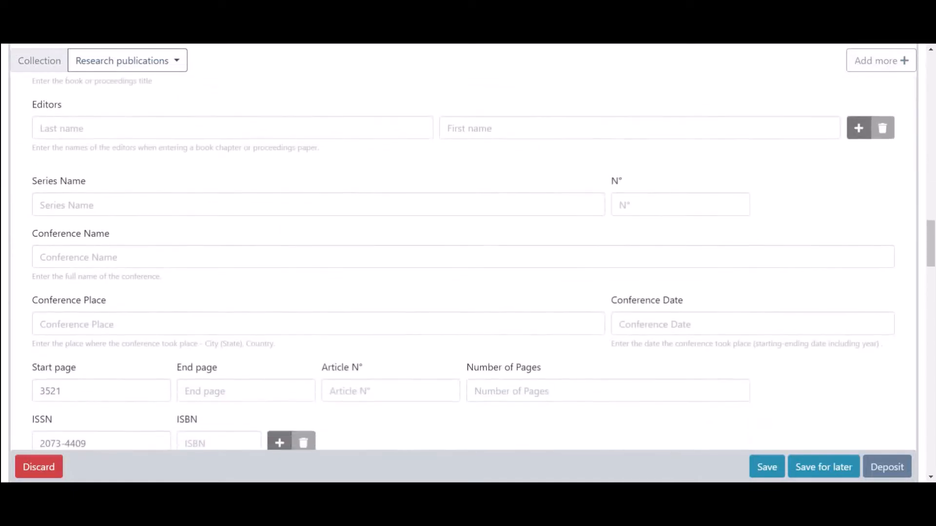
scroll(467, 263, down, 15)
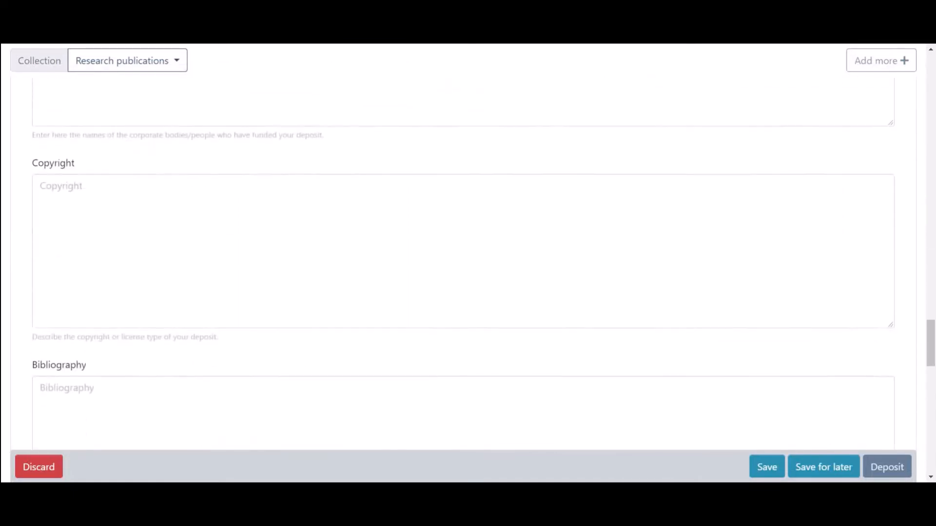
scroll(688, 288, down, 8)
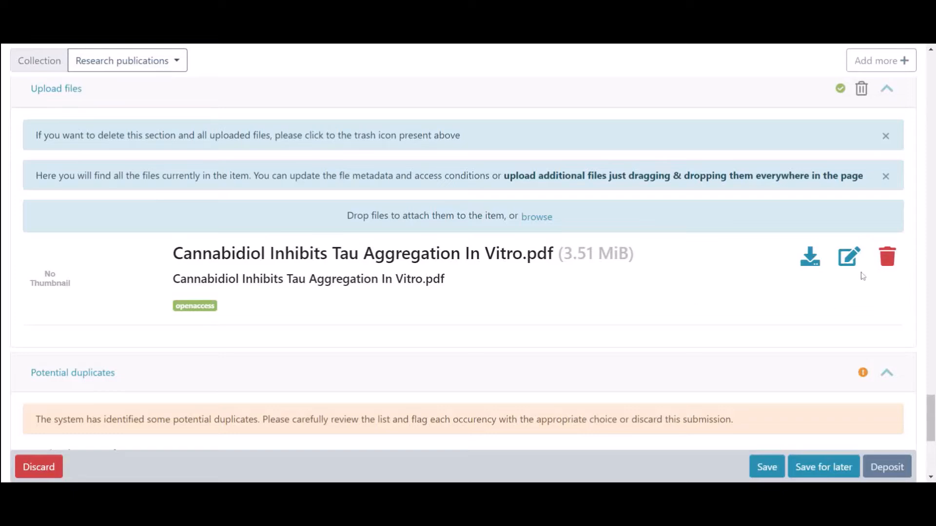
click(850, 259)
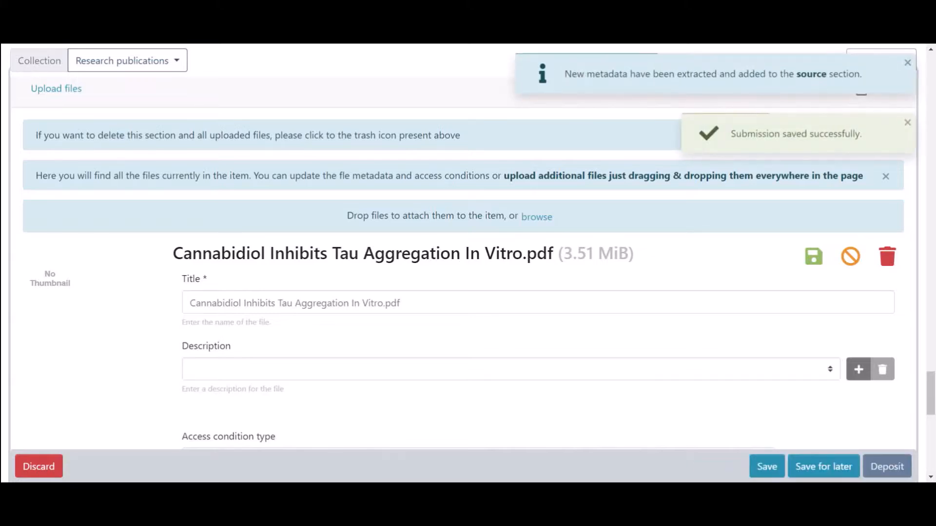
click(283, 369)
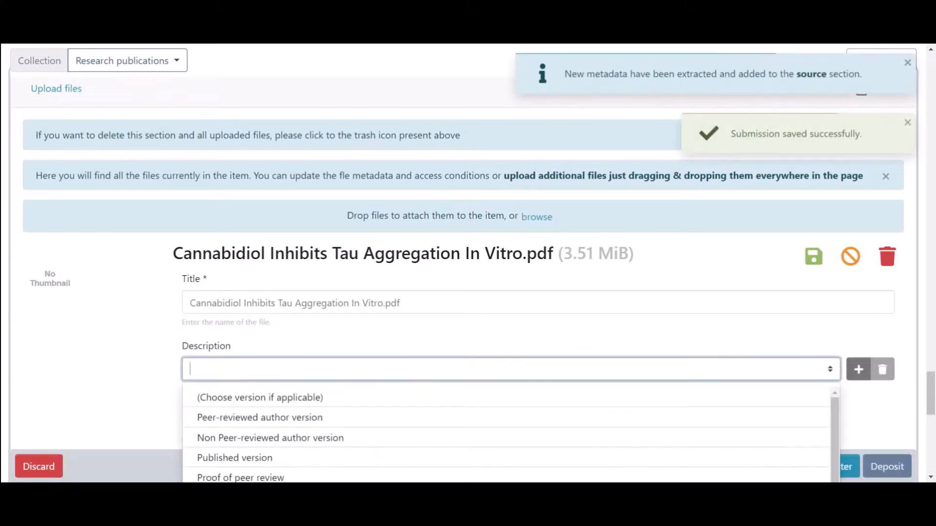
click(280, 458)
scroll(362, 428, down, 5)
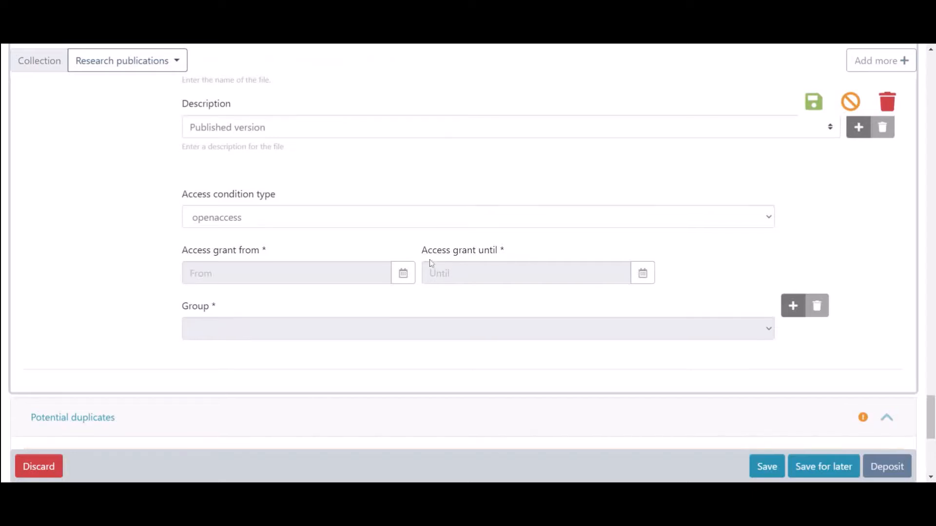
scroll(430, 264, up, 3)
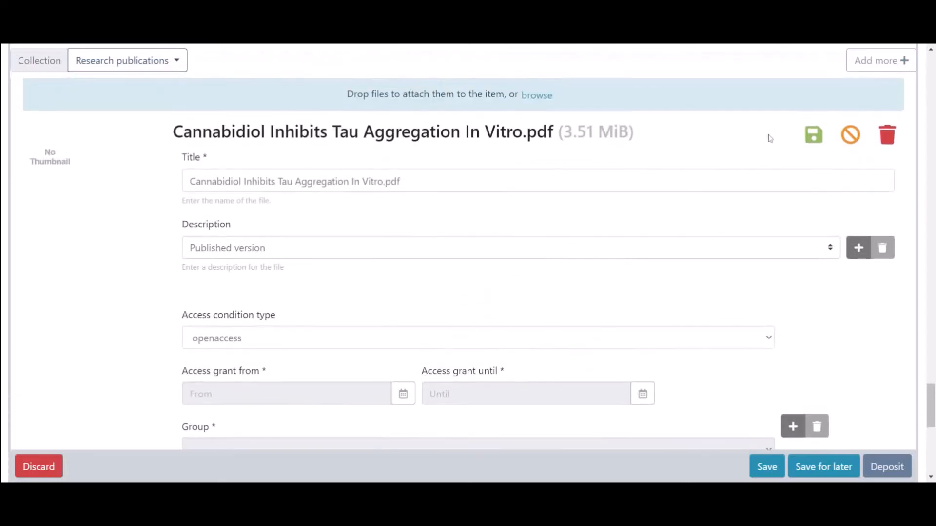
click(815, 137)
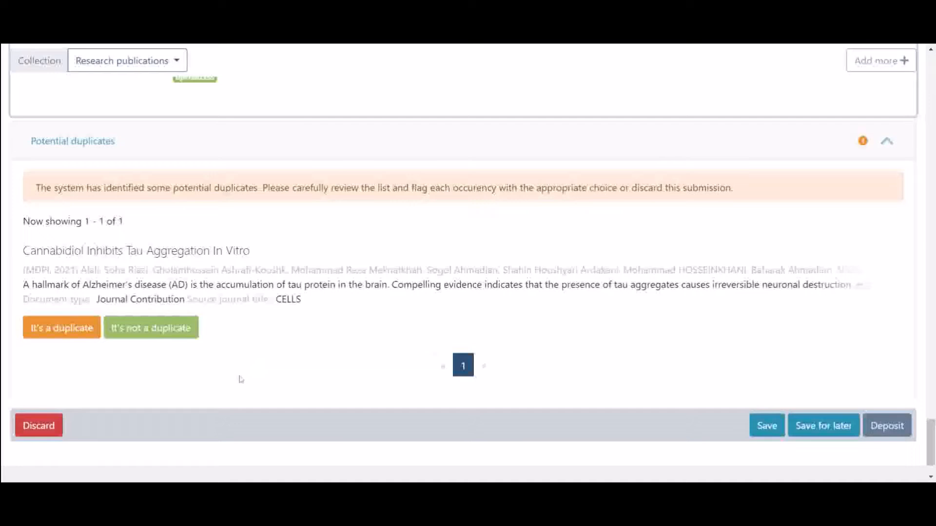
- Flag the listed potential duplicate of the submission as a duplicate
click(84, 329)
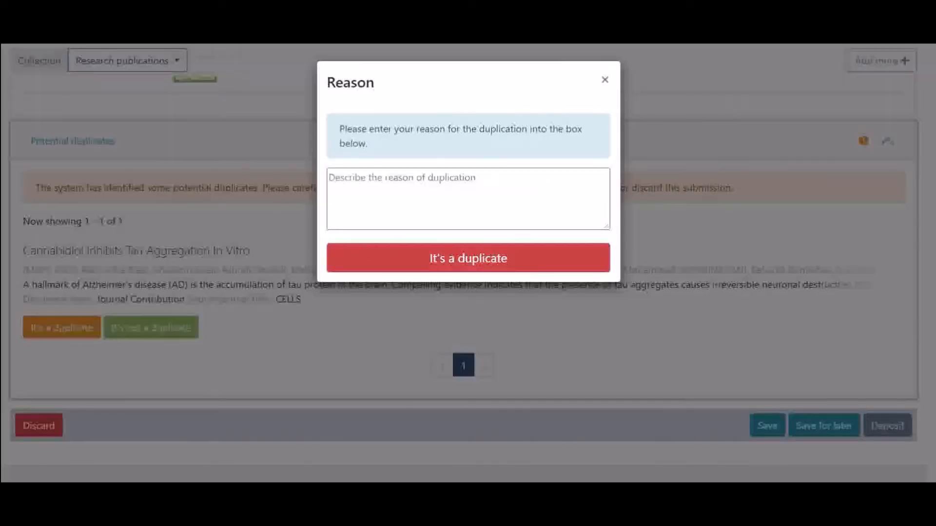
click(467, 199)
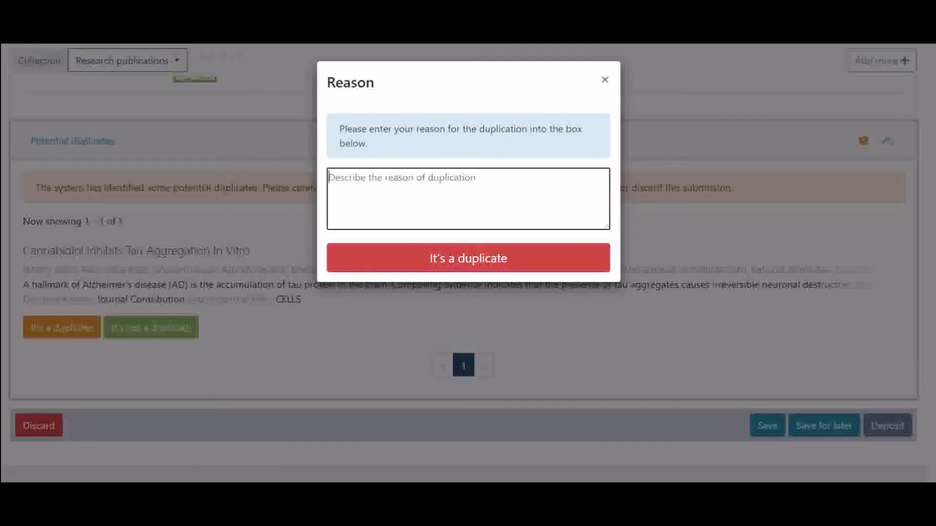
click(489, 268)
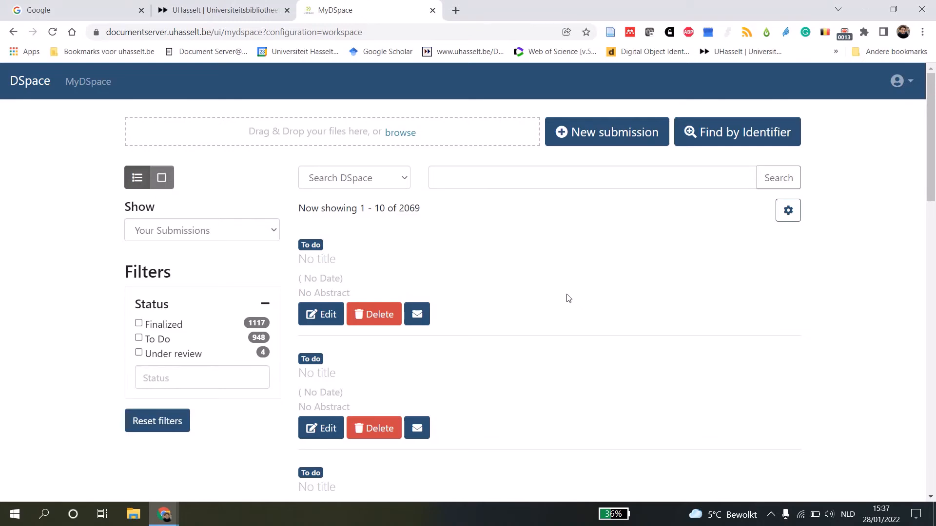
click(595, 135)
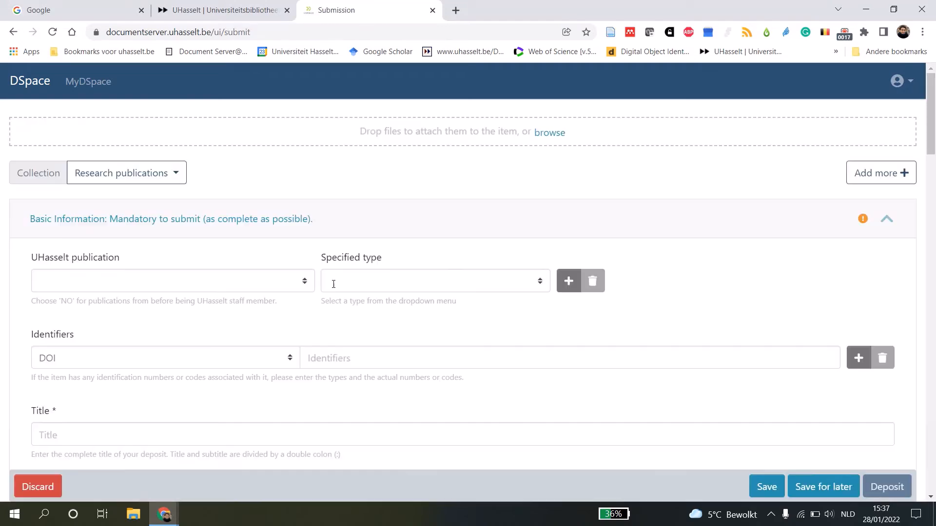
click(251, 358)
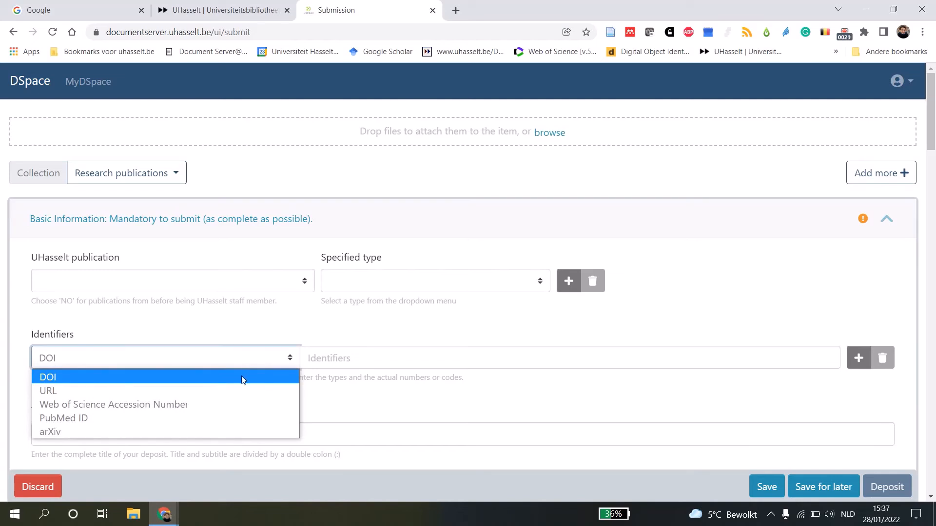
click(242, 376)
click(356, 353)
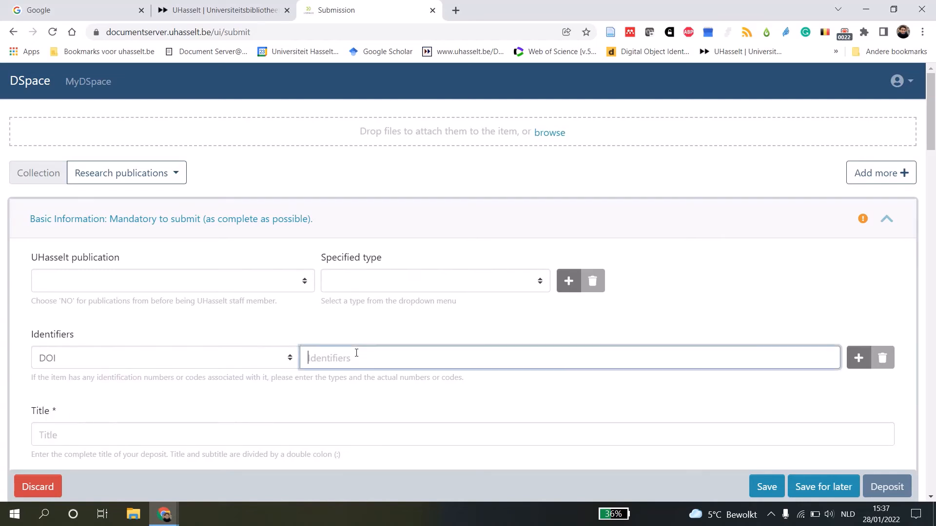
text(10.1007/s10812-022-01287-8)
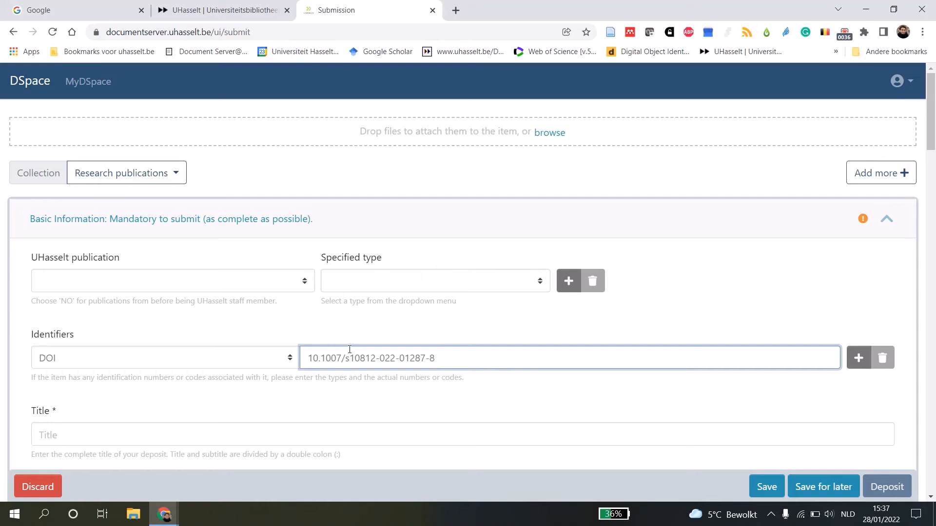
click(363, 328)
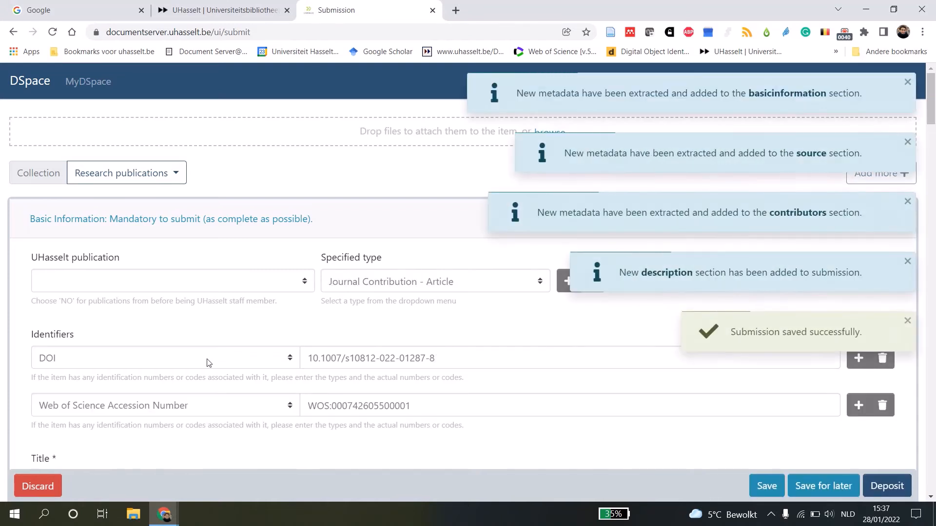
- Review the available types for the first identifier without choosing another one
click(190, 367)
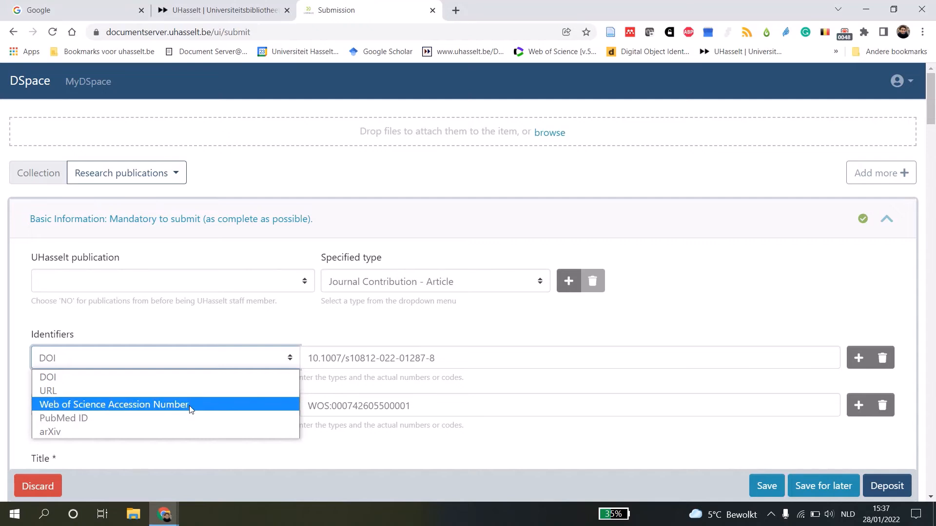
click(215, 320)
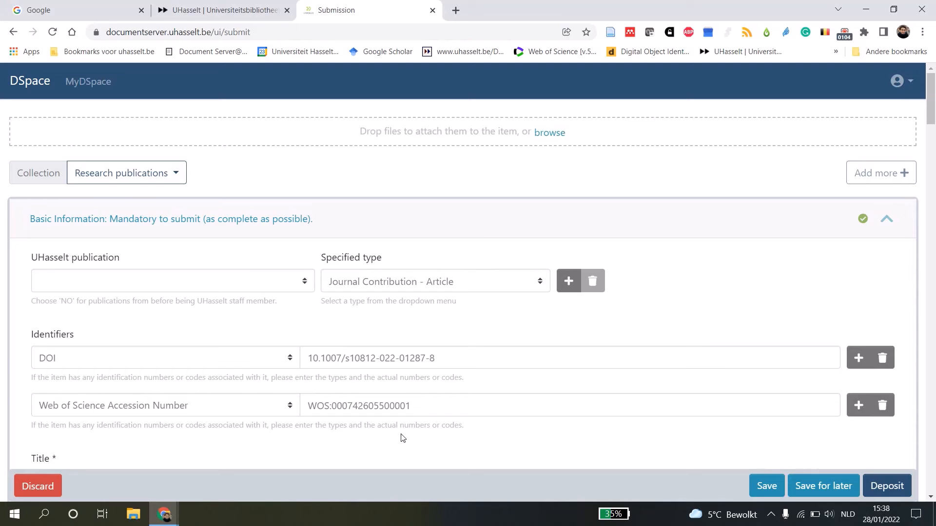
- Match the imported author marked with the orange person symbol to the author's own employee record and save the entry
scroll(402, 438, down, 15)
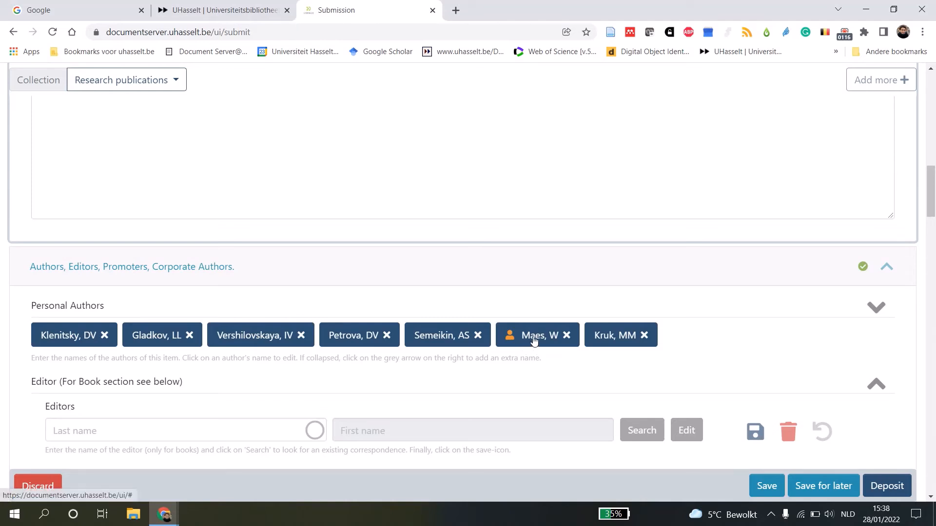
click(533, 336)
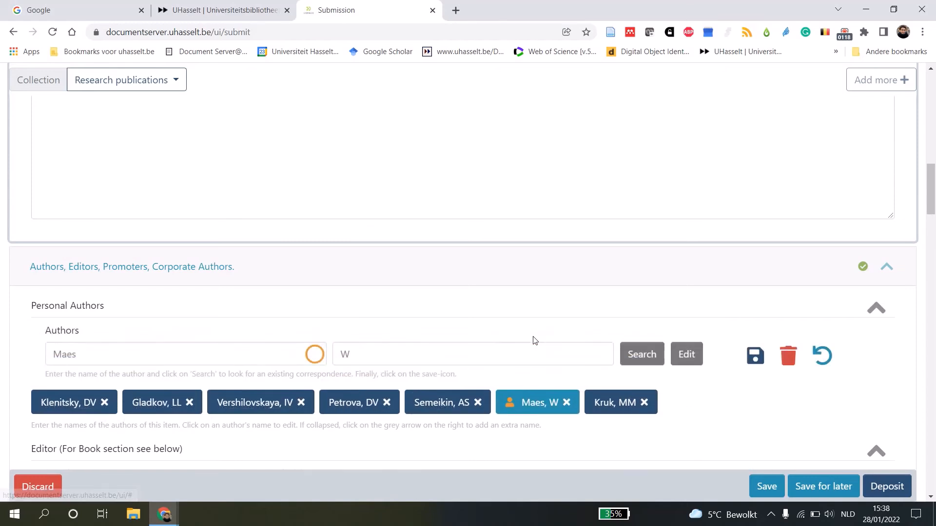
click(640, 354)
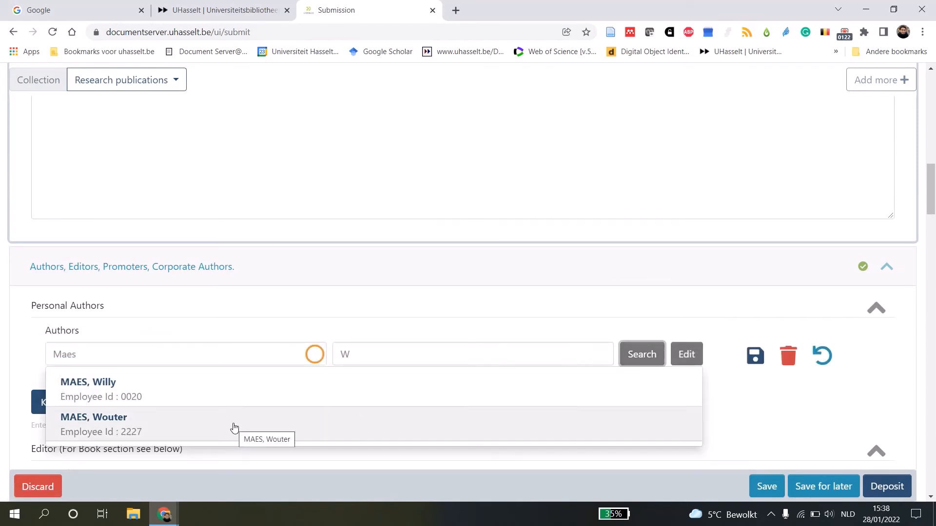
click(234, 428)
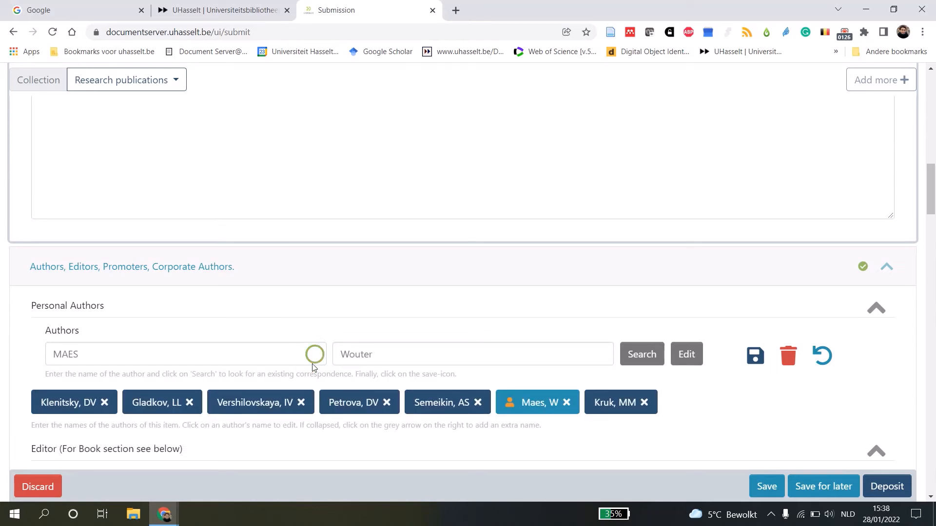
click(756, 359)
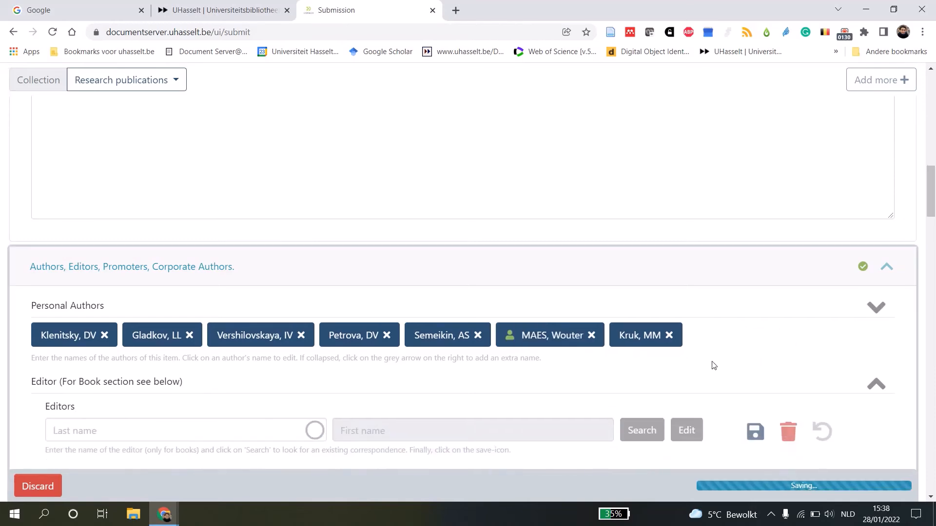
- Link the journal title to the existing entry Journal of Applied Spectroscopy with ISSN 0021-9037
scroll(373, 396, down, 9)
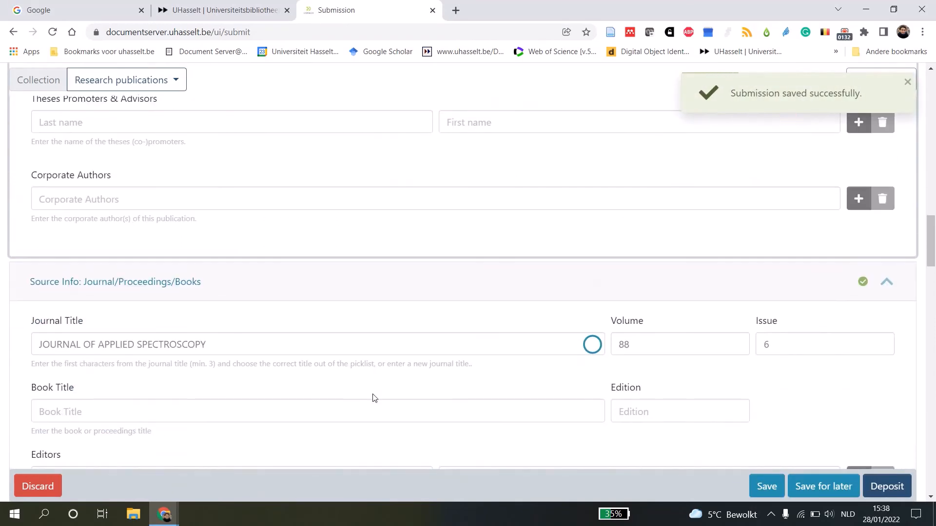
click(228, 344)
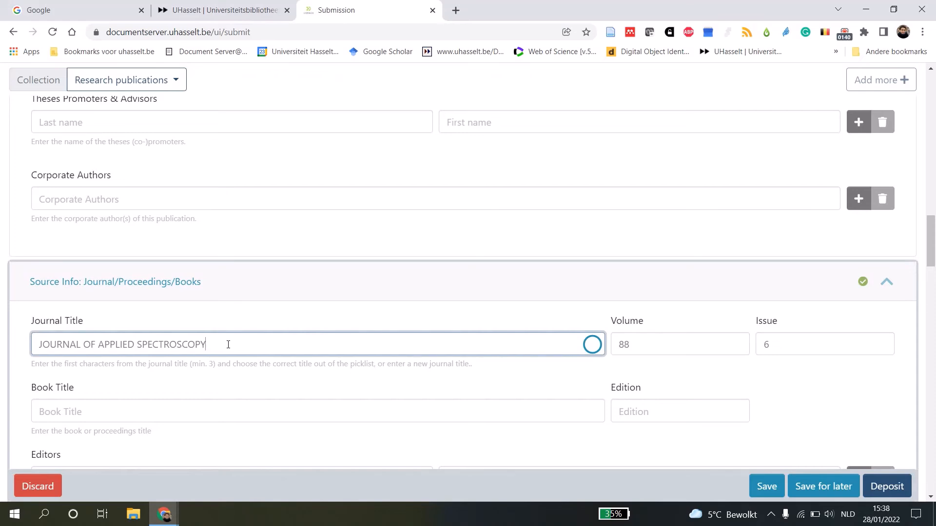
key(BackSpace)
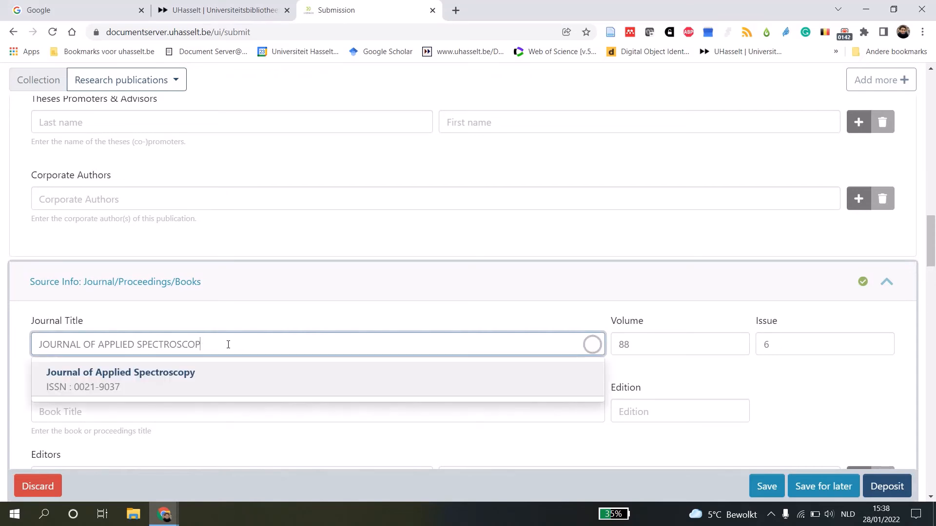
click(253, 381)
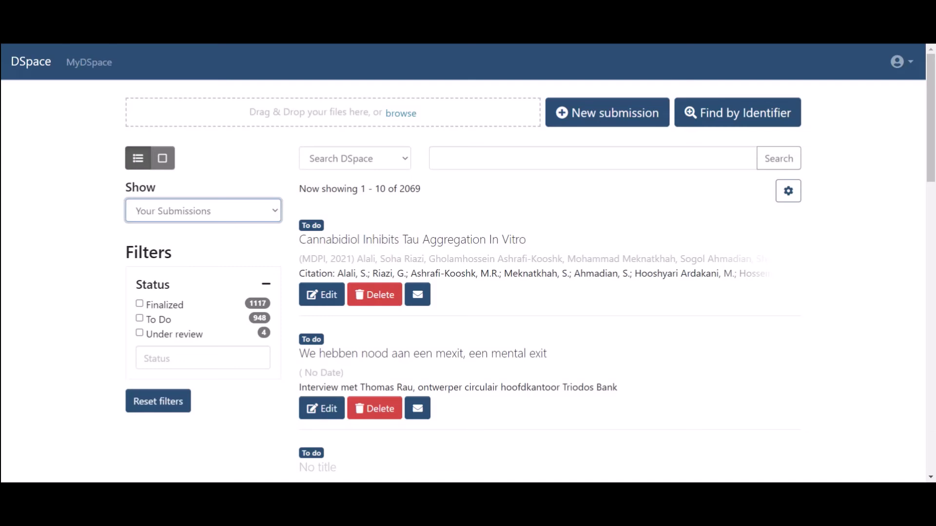
- Start a new submission titled "Cross border Enforcement of Monetary Claims - Interplay of Brussels I A Regulation and National Rules. National Report: Belgium"
click(596, 119)
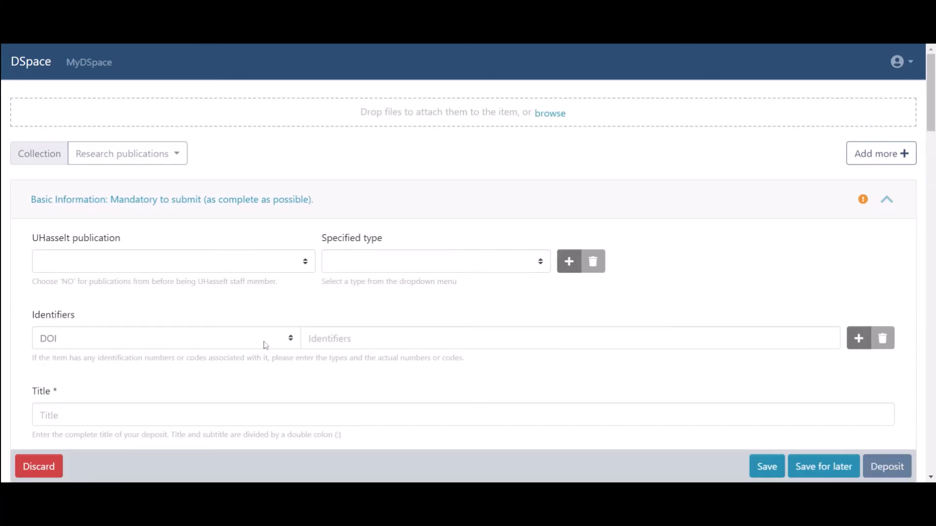
scroll(265, 346, down, 1)
scroll(265, 346, down, 2)
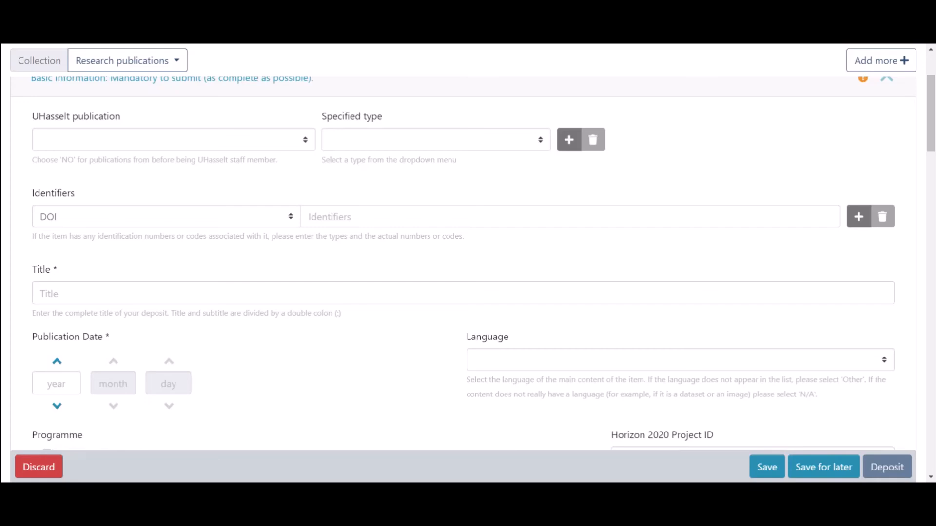
click(172, 293)
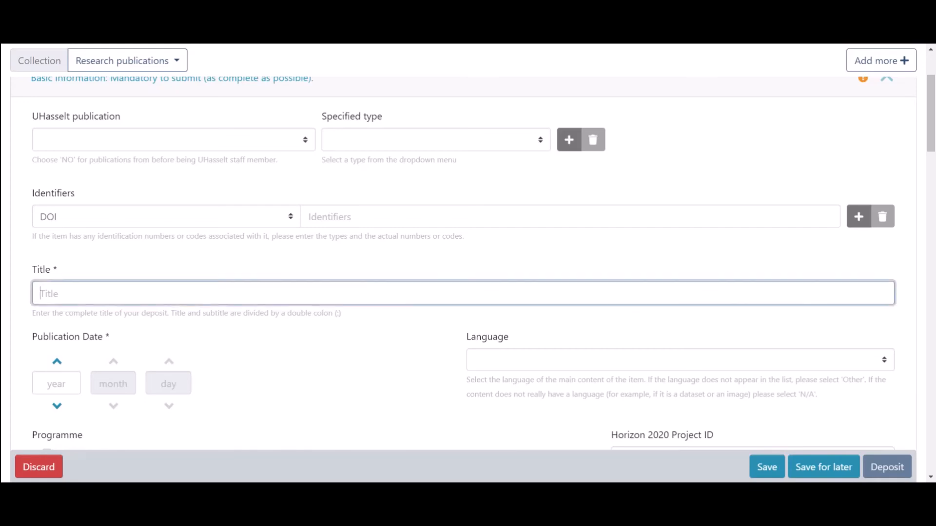
text(Cross border Enforcement of Monetary Claims - Interplay of Brussels I A Regulation and National Rules. National Report: Belgium)
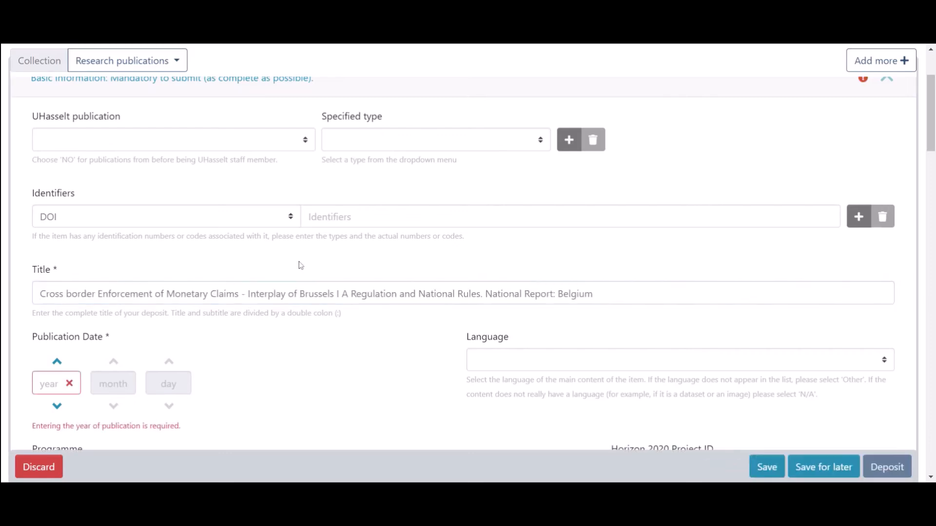
- Set the submission's specified type to Book and its publication year to 2018
click(380, 139)
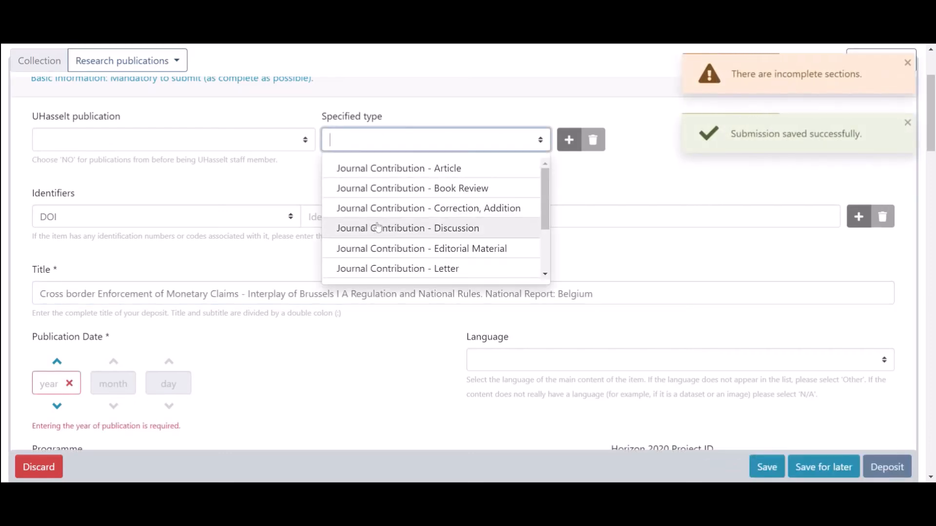
scroll(378, 229, down, 7)
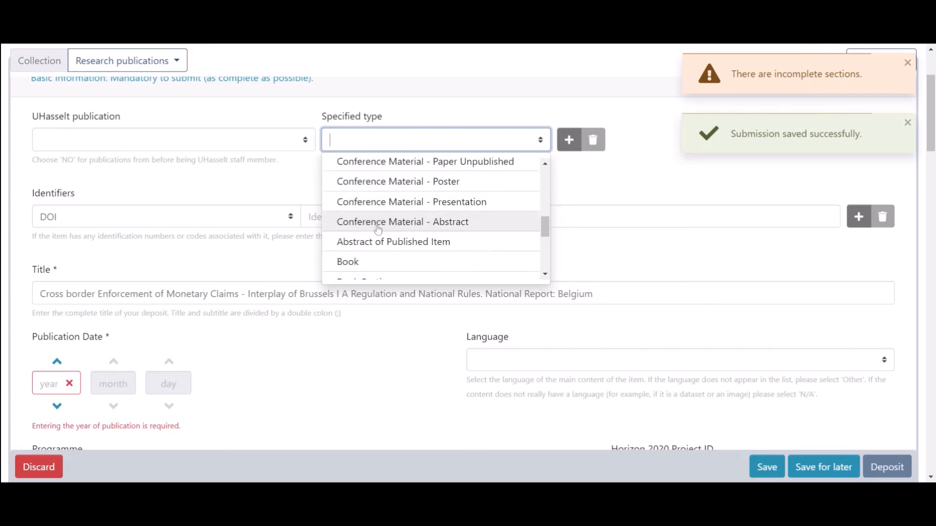
click(362, 208)
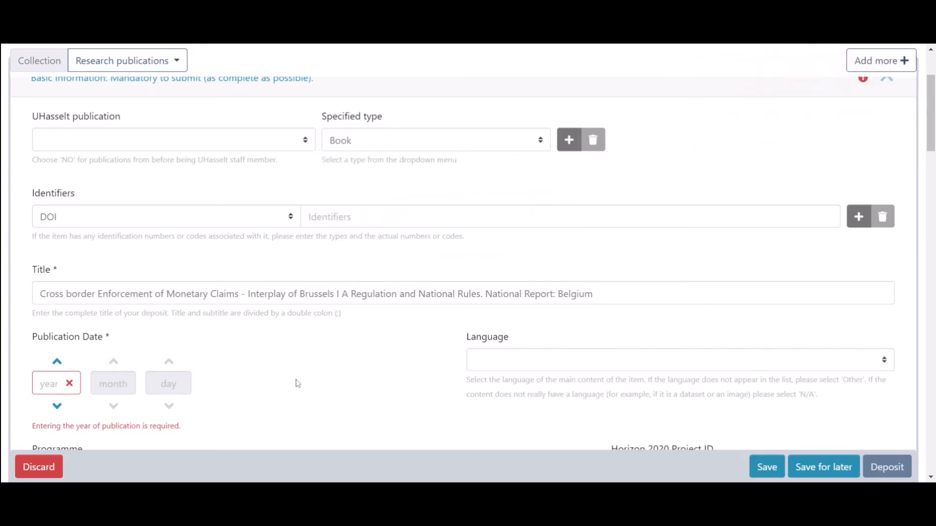
click(49, 385)
text(2018)
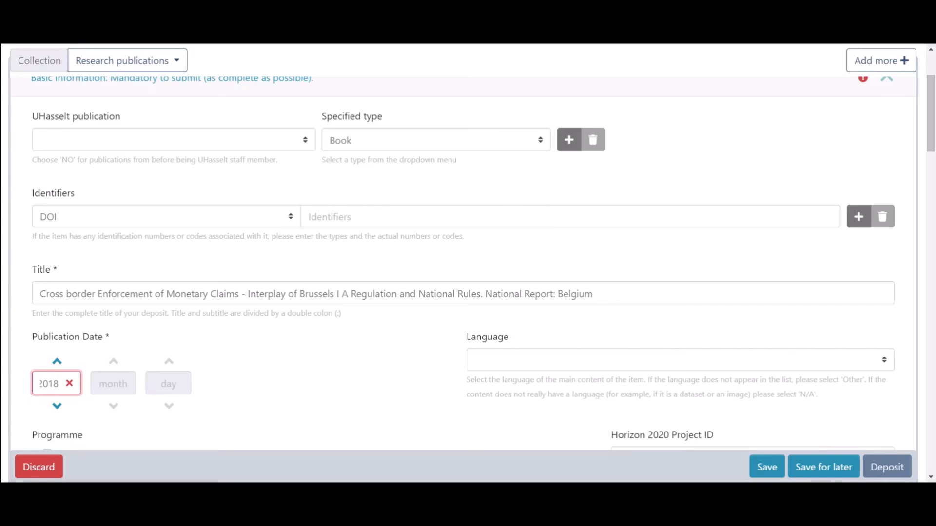
click(269, 388)
- Look up the book's first editor by last name, choose the matching employee record and save the editor
scroll(270, 390, down, 6)
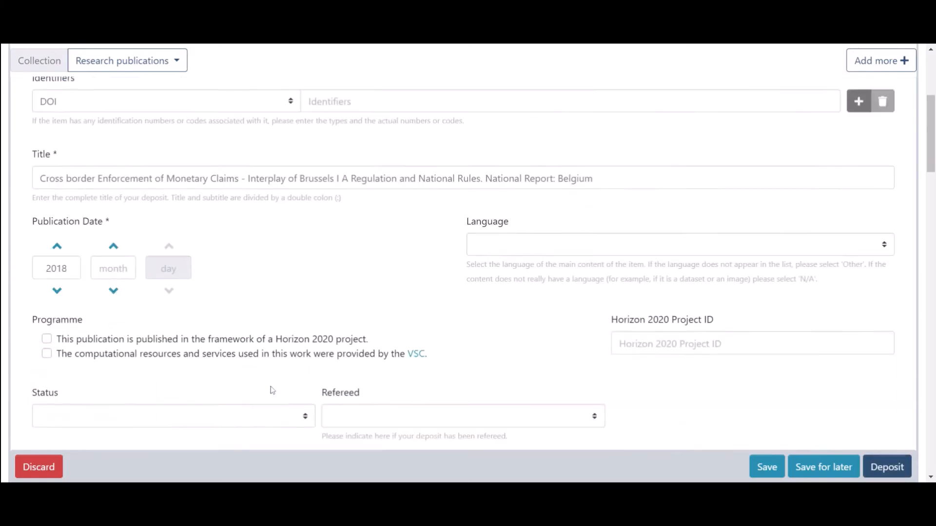
scroll(271, 390, down, 10)
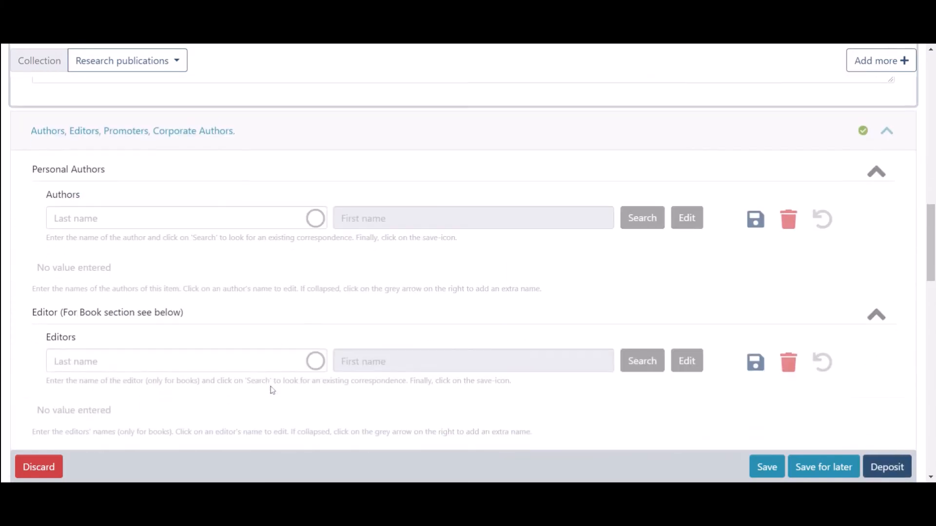
click(204, 248)
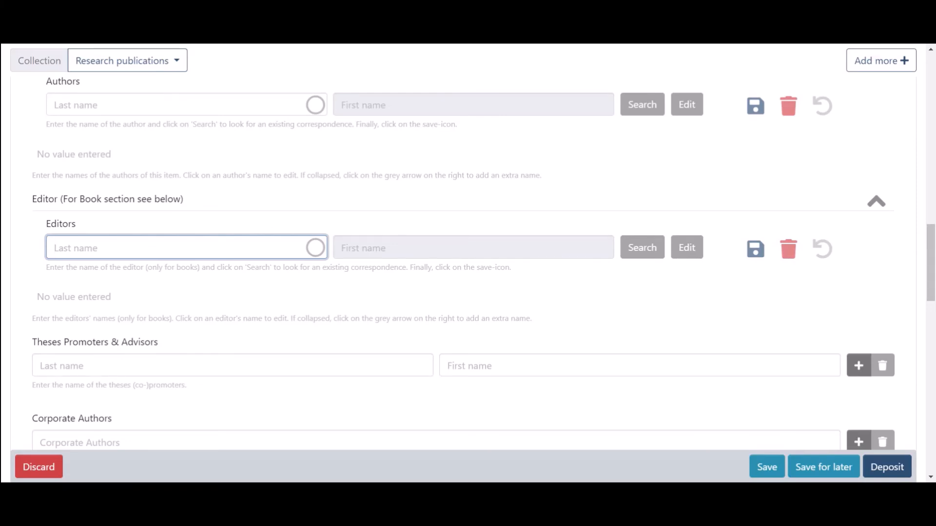
text(Voet)
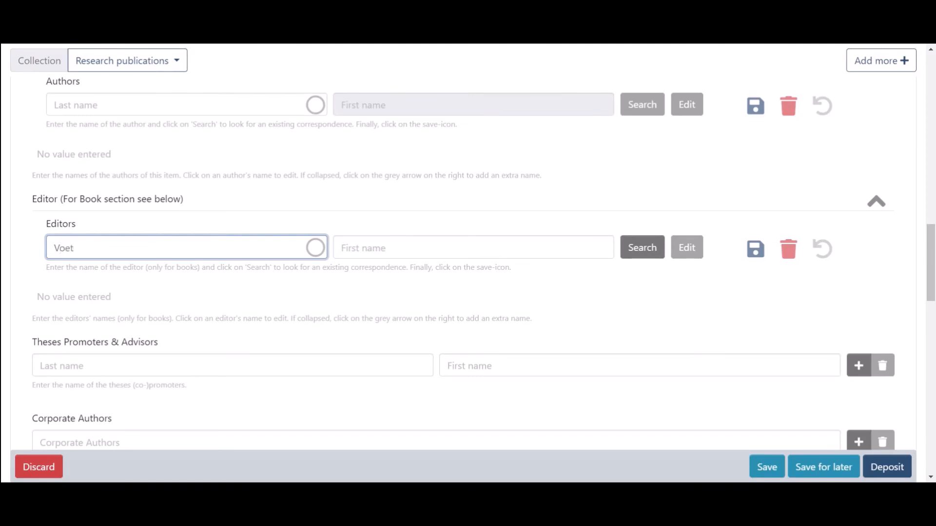
click(642, 248)
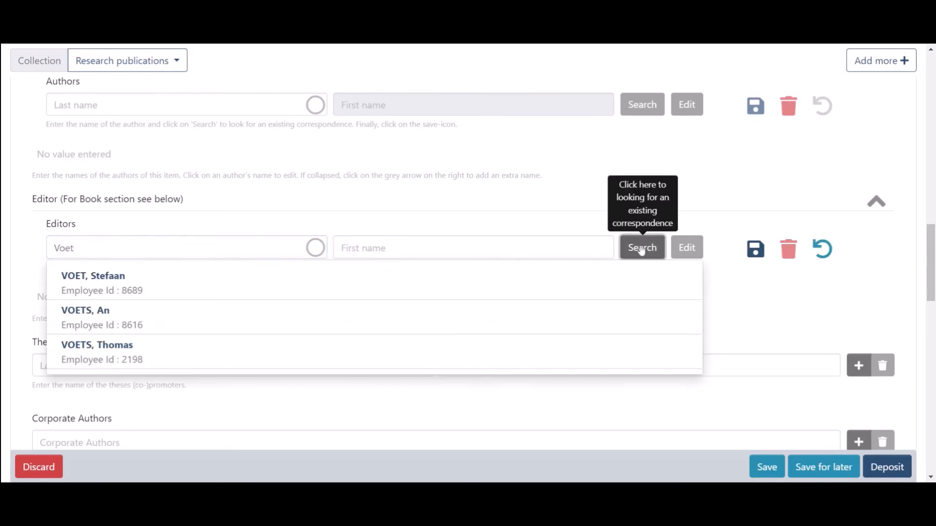
click(268, 281)
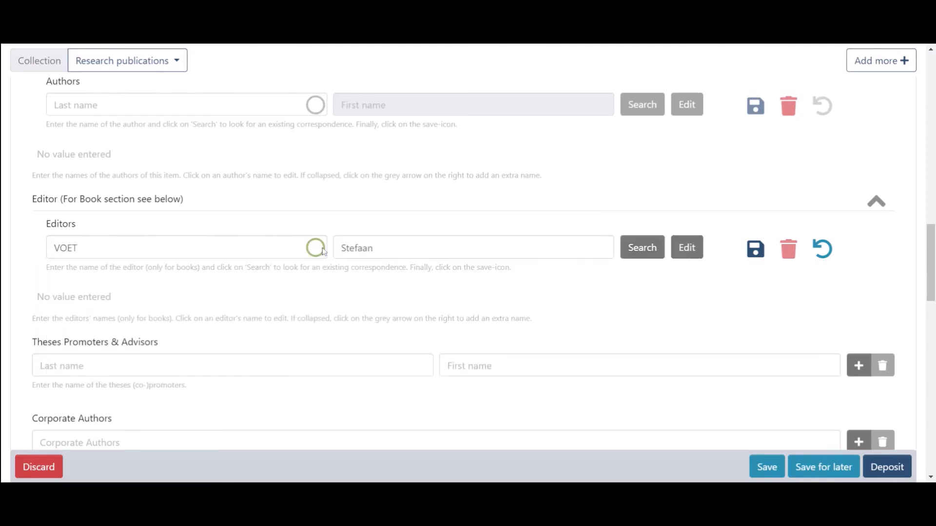
click(756, 251)
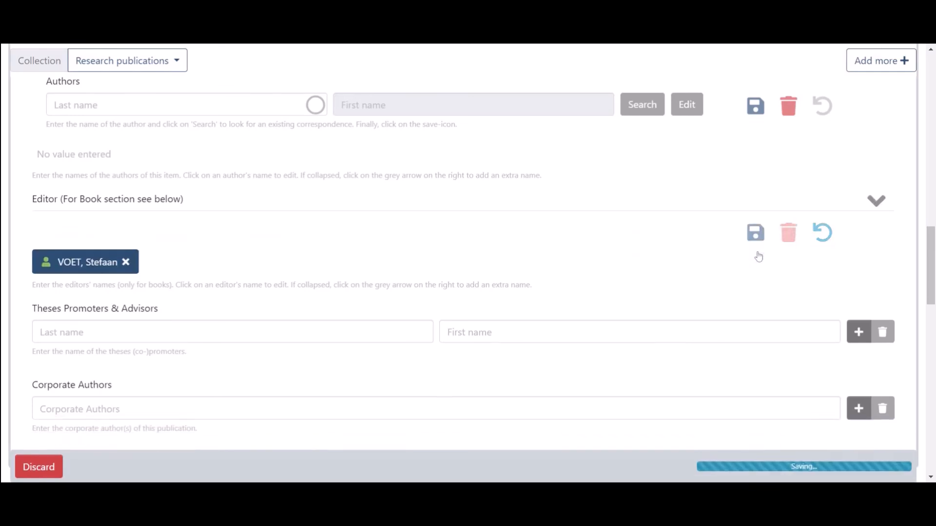
- Add a second book editor by searching the last name, choosing the matching employee record and saving the entry
click(877, 201)
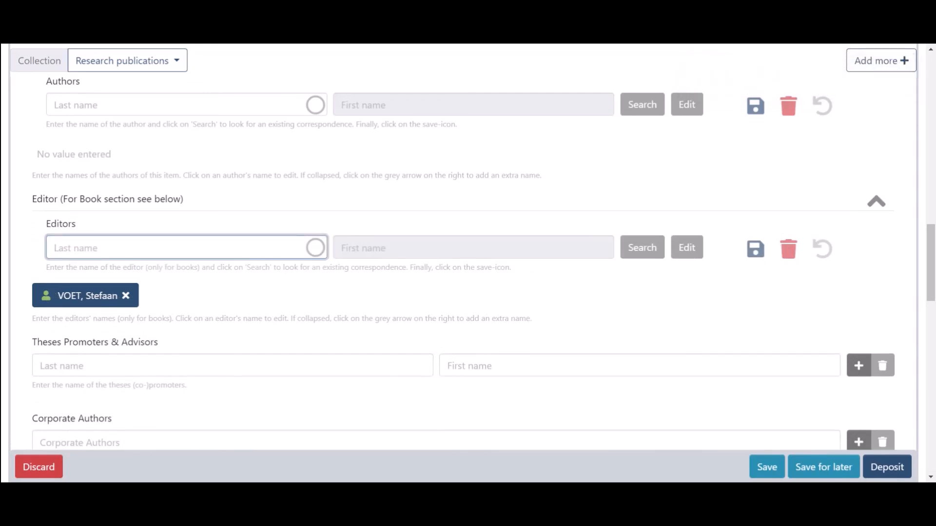
text(Gillaerts)
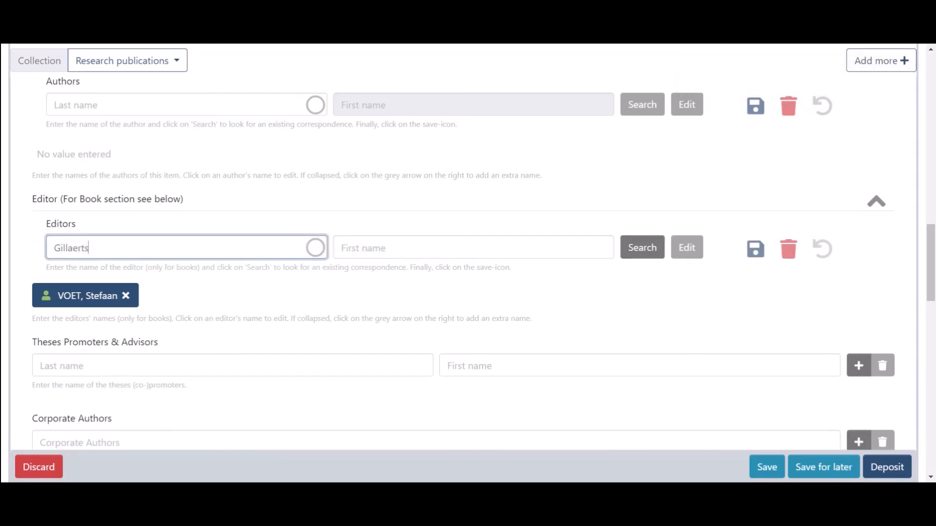
click(641, 247)
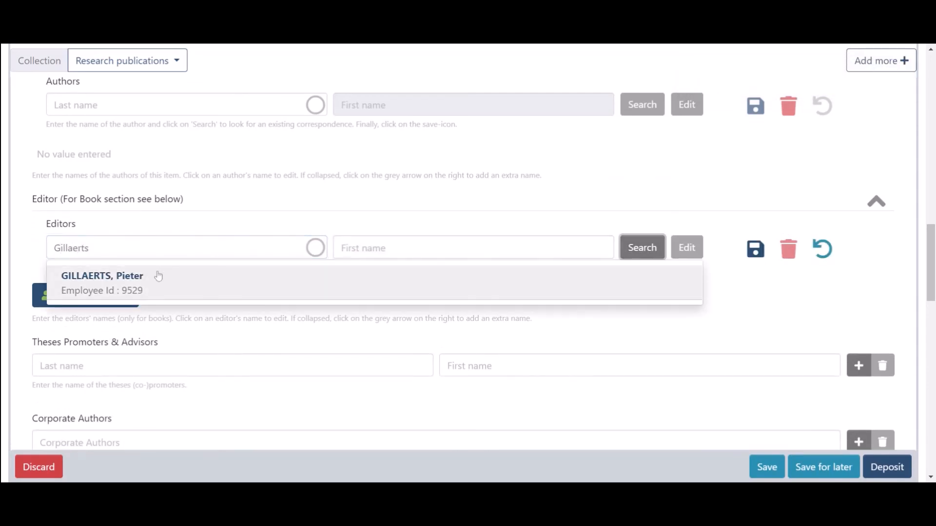
click(640, 275)
click(755, 249)
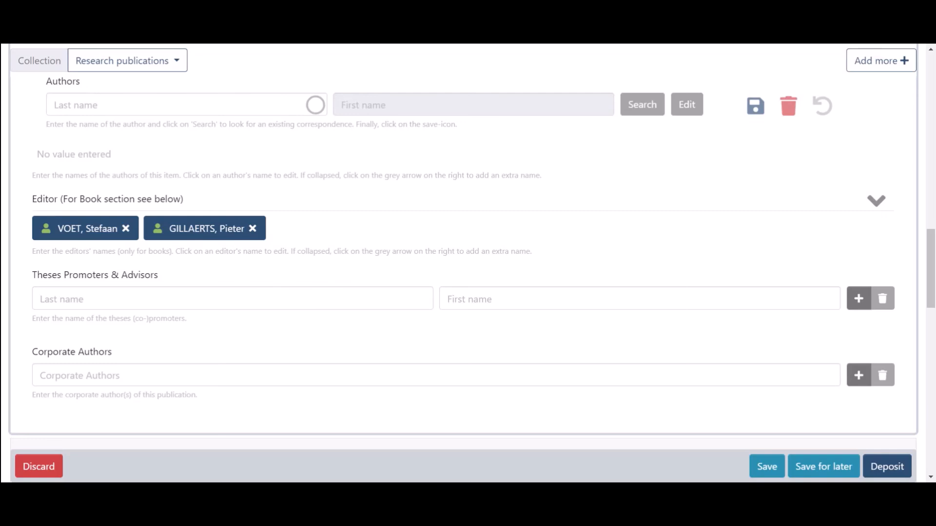
mouse_move(201, 235)
mouse_down()
mouse_move(72, 238)
mouse_move(197, 235)
mouse_up()
- Deposit the book submission and open the messages form for the deposited item
scroll(244, 188, up, 3)
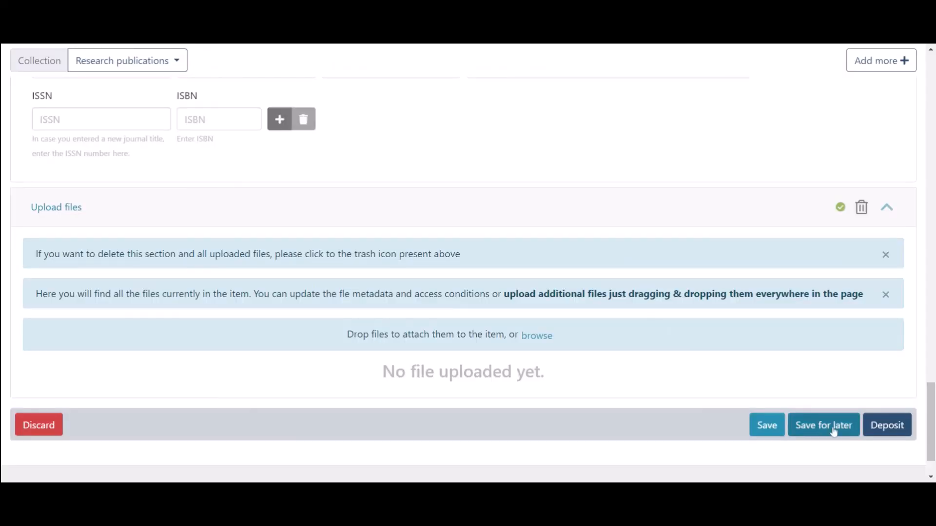
click(888, 428)
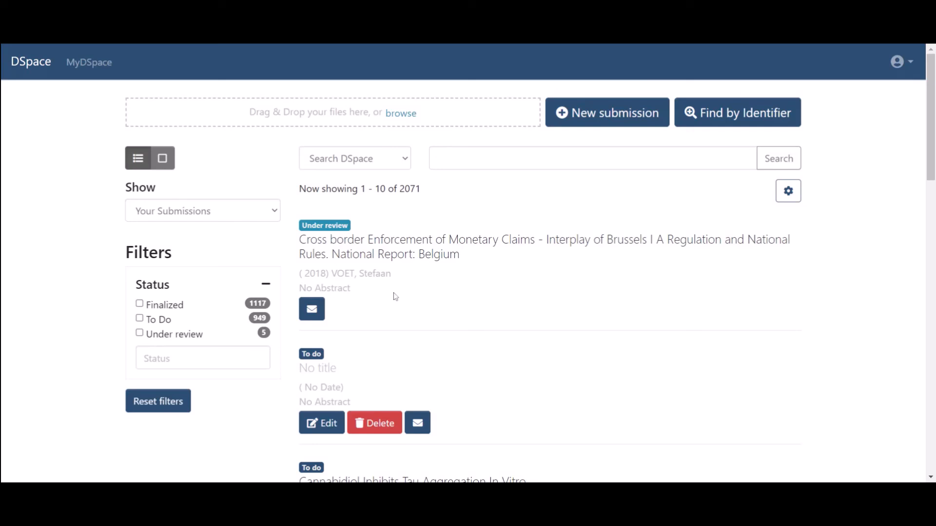
click(312, 310)
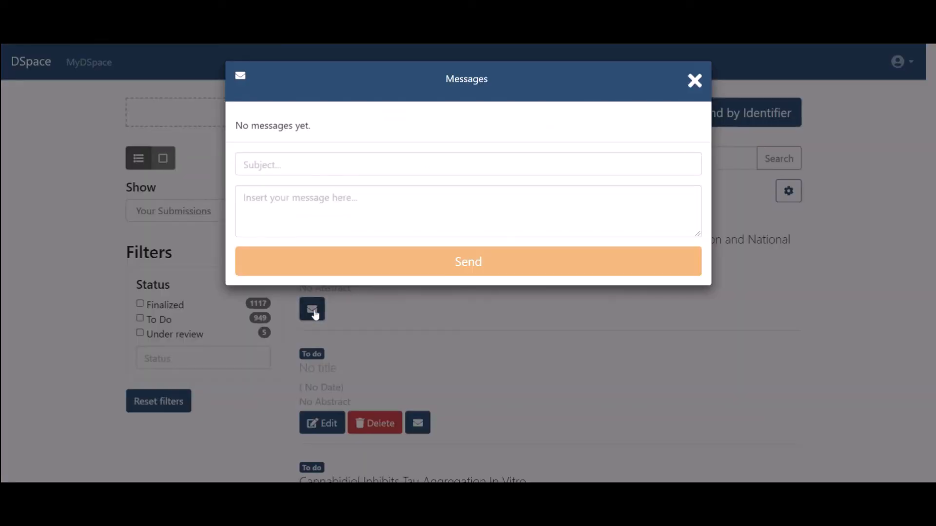